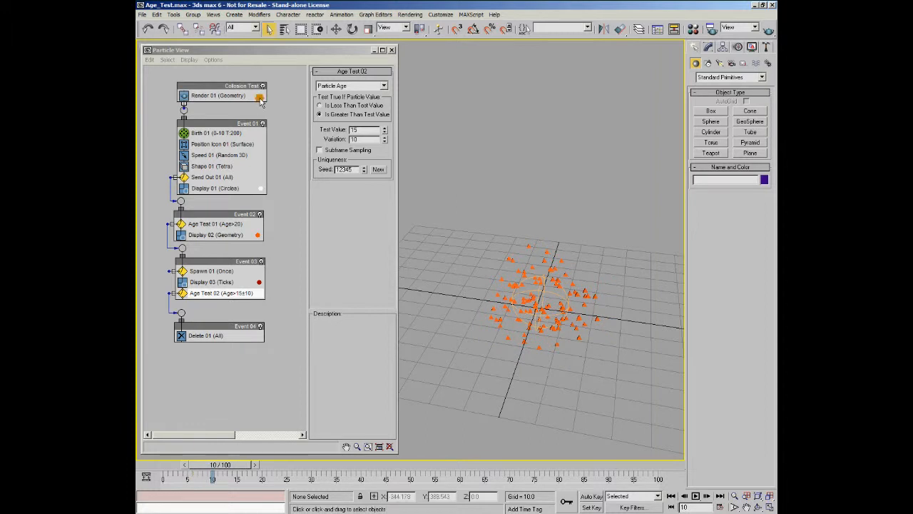
# - Review the Send Out 01 and Age Test 01 settings in the particle flow, and scrub the animation to frame 12
pyautogui.click(211, 177)
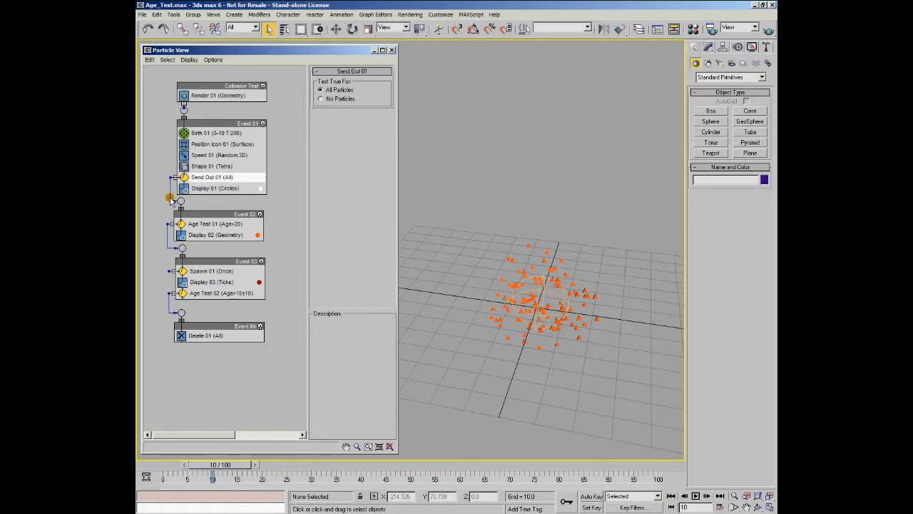
pyautogui.click(209, 224)
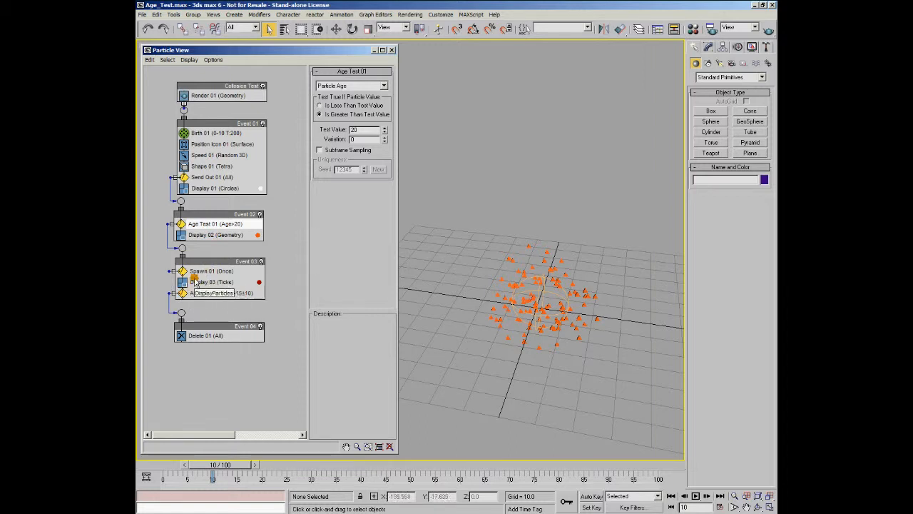
pyautogui.moveTo(192, 298); pyautogui.dragTo(243, 296)
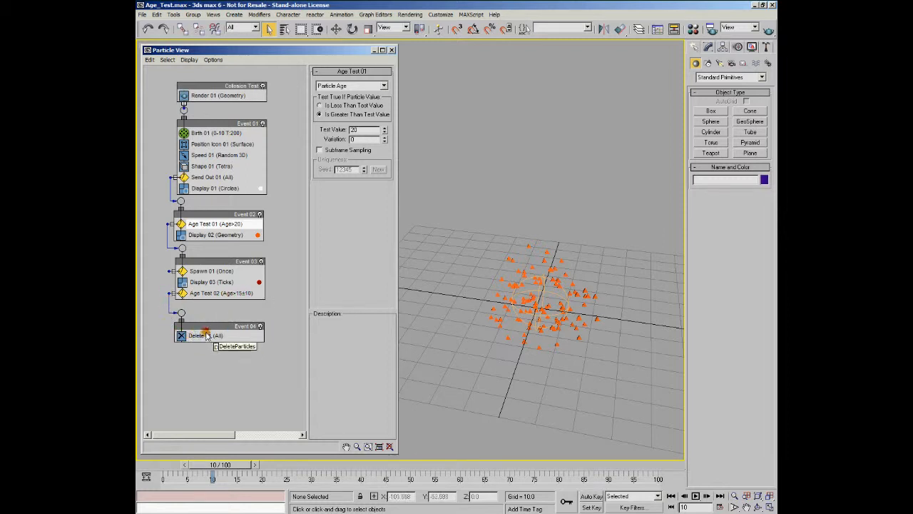
pyautogui.moveTo(229, 463)
pyautogui.mouseDown()
pyautogui.moveTo(161, 471)
pyautogui.moveTo(295, 480)
pyautogui.moveTo(163, 482)
pyautogui.moveTo(231, 480)
pyautogui.mouseUp()
# - Set Birth 01's Emit Stop to 0 and scrub the animation up to frame 46 and back to frame 0
pyautogui.click(259, 134)
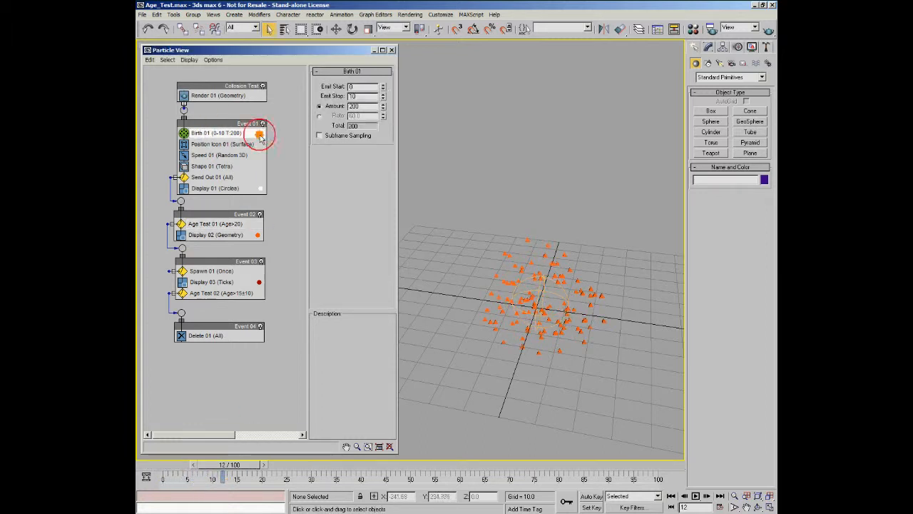
pyautogui.rightClick(382, 100)
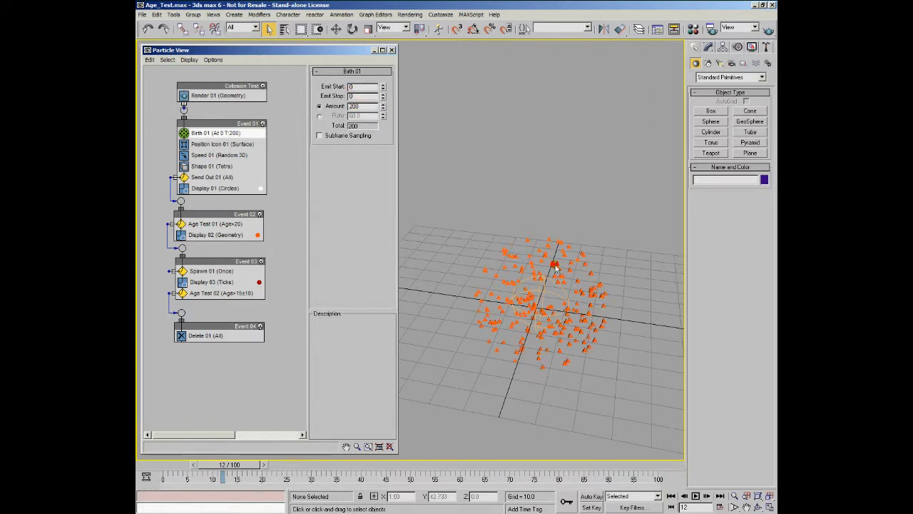
pyautogui.moveTo(158, 467); pyautogui.dragTo(257, 479)
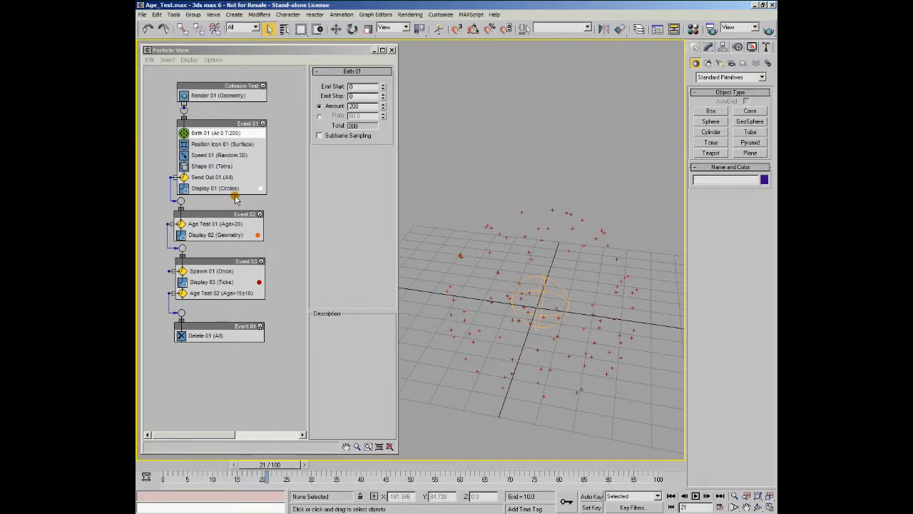
pyautogui.moveTo(262, 469); pyautogui.dragTo(390, 471)
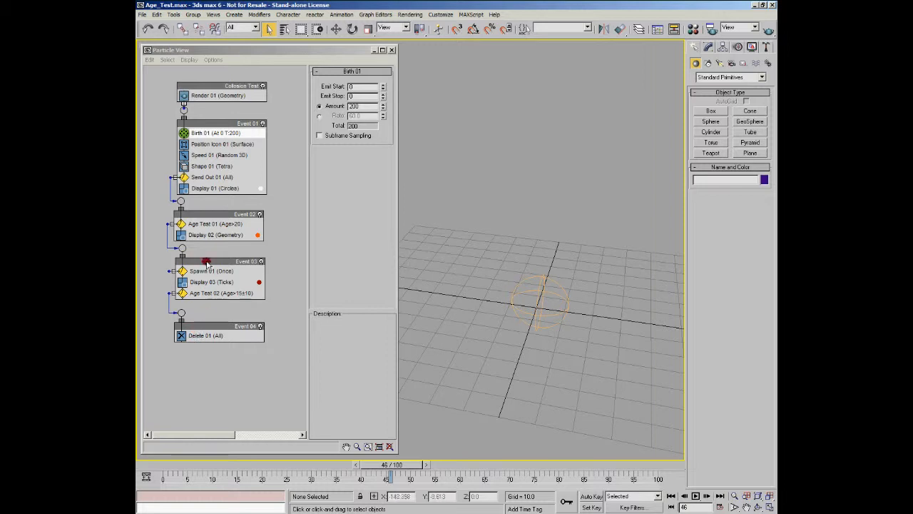
pyautogui.moveTo(394, 467); pyautogui.dragTo(179, 457)
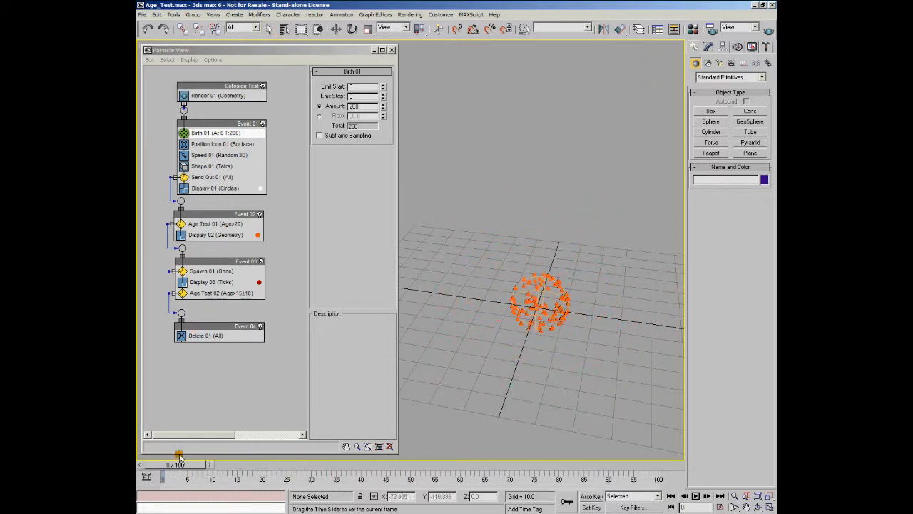
# - Try an Emit Stop of 30 for Birth 01, scrub to frame 39 and back, and reset Emit Stop to 0
pyautogui.click(360, 97)
pyautogui.click(361, 97)
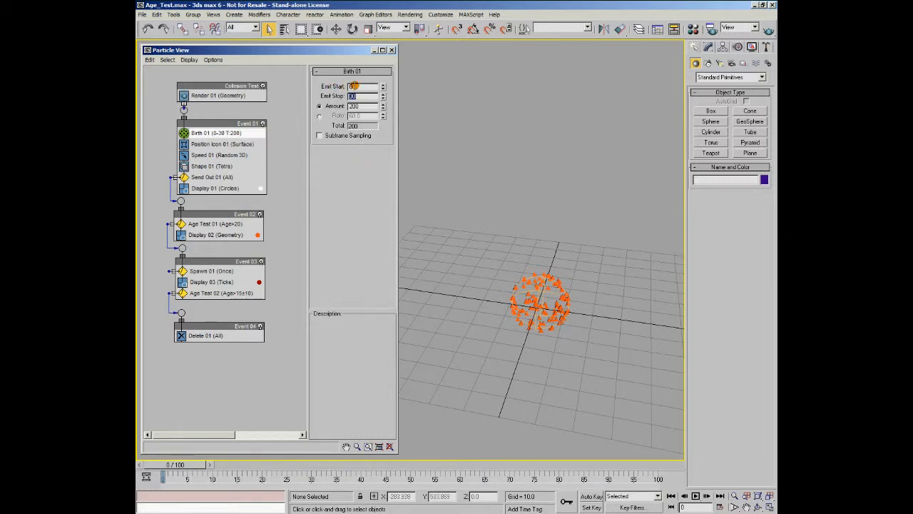
pyautogui.moveTo(184, 468); pyautogui.dragTo(356, 482)
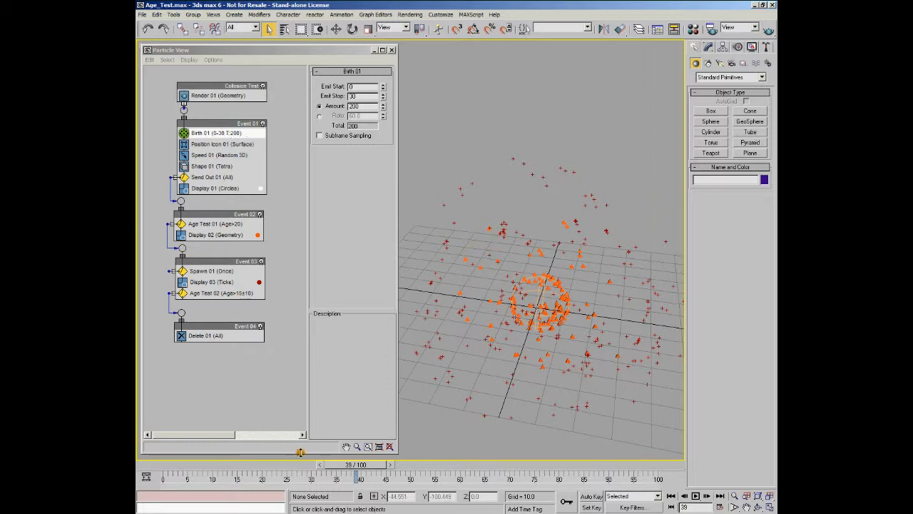
pyautogui.moveTo(356, 472); pyautogui.dragTo(172, 472)
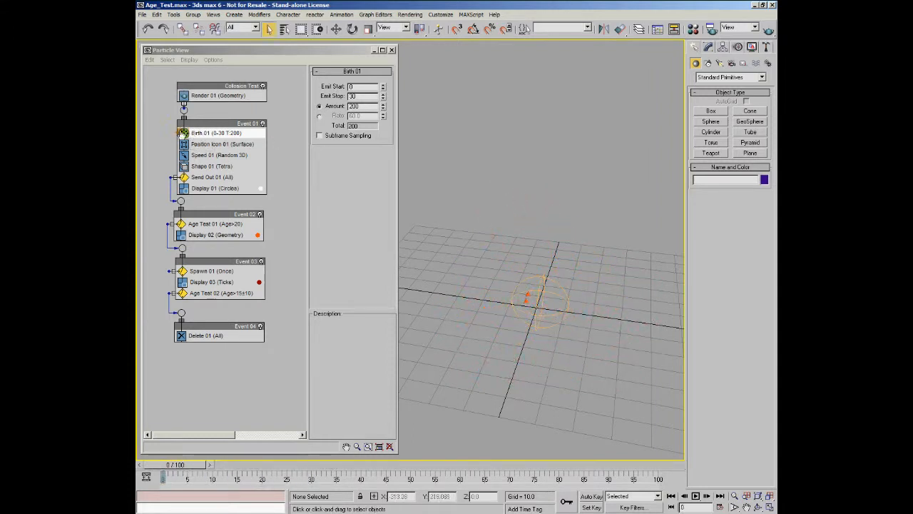
pyautogui.rightClick(384, 99)
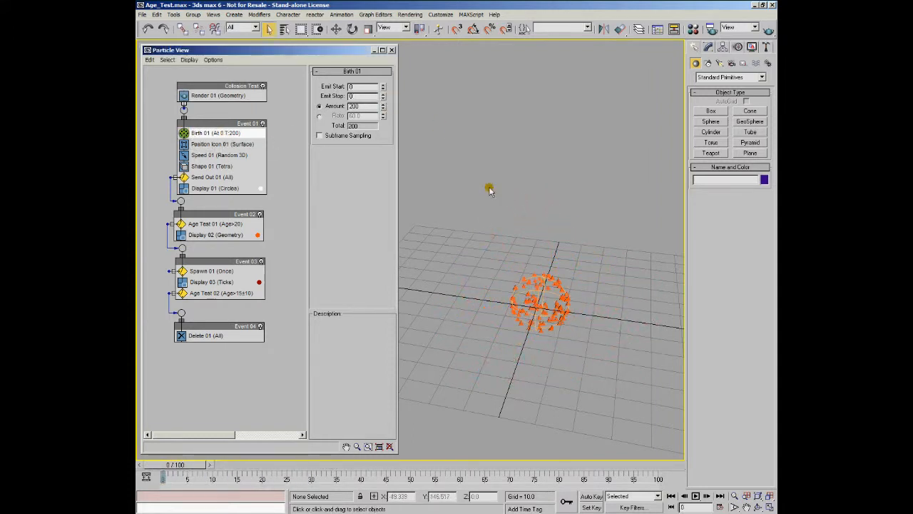
# - Try Event Age as Age Test 01's test type and scrub the animation to frame 28
pyautogui.click(202, 225)
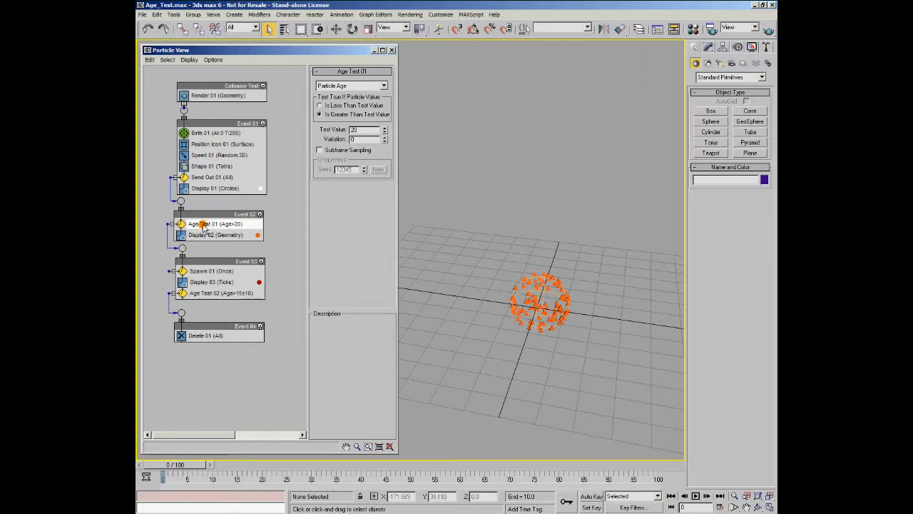
pyautogui.click(383, 86)
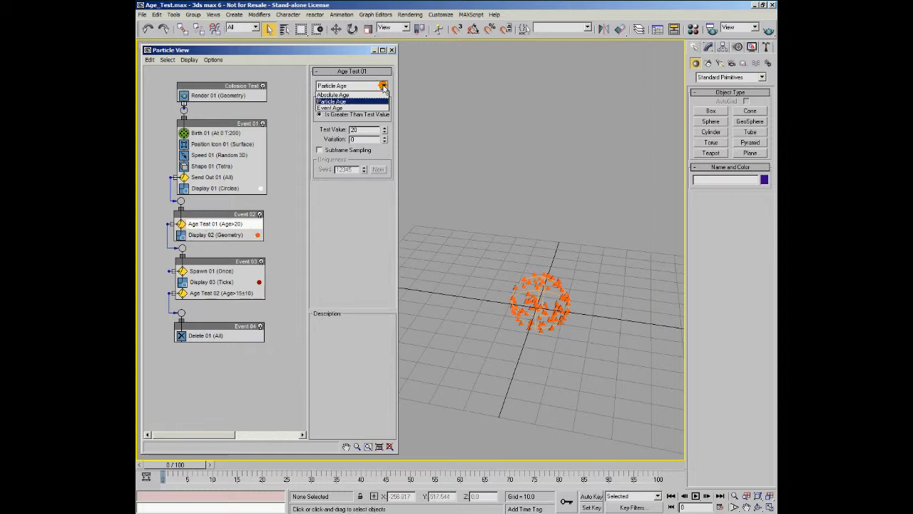
pyautogui.click(349, 108)
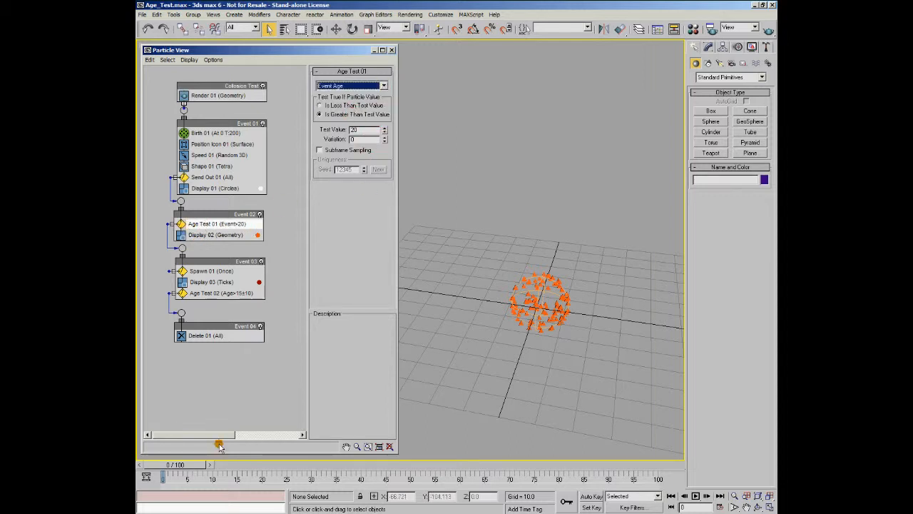
pyautogui.moveTo(179, 467); pyautogui.dragTo(228, 476)
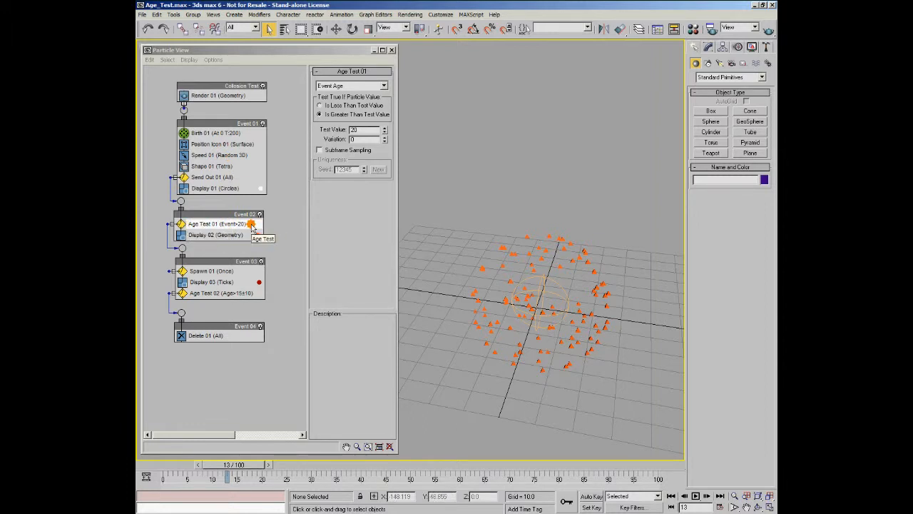
pyautogui.moveTo(251, 224); pyautogui.dragTo(371, 225)
pyautogui.moveTo(410, 156); pyautogui.dragTo(333, 335)
pyautogui.moveTo(168, 471); pyautogui.dragTo(279, 483)
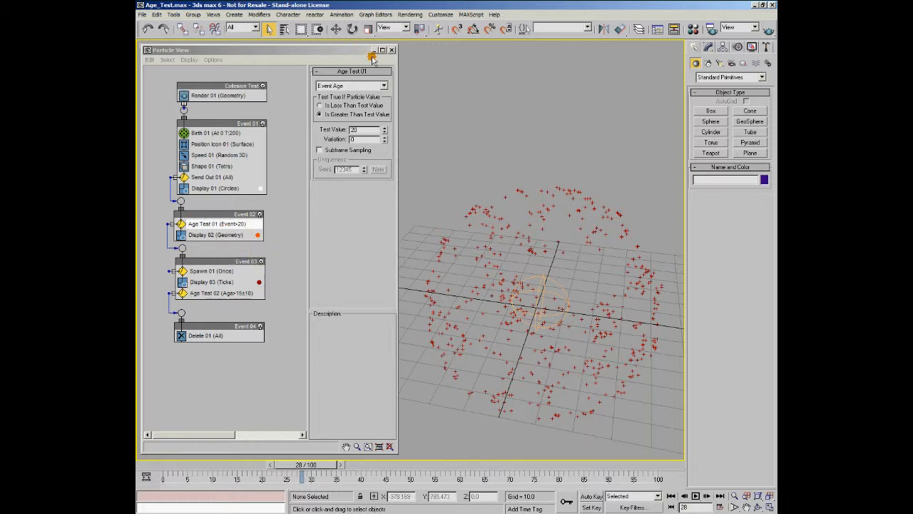
# - Switch Age Test 01's test type to Particle Age and finally to Absolute Age
pyautogui.click(382, 85)
pyautogui.click(362, 101)
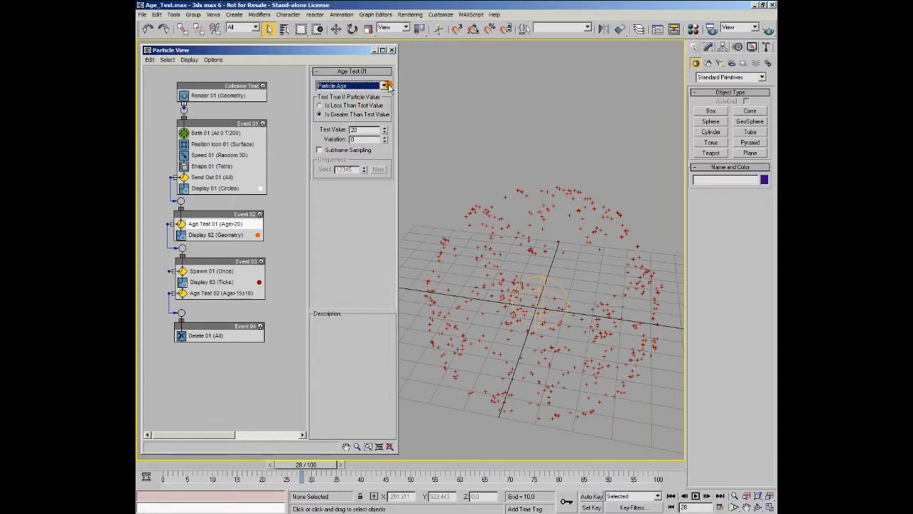
pyautogui.click(384, 85)
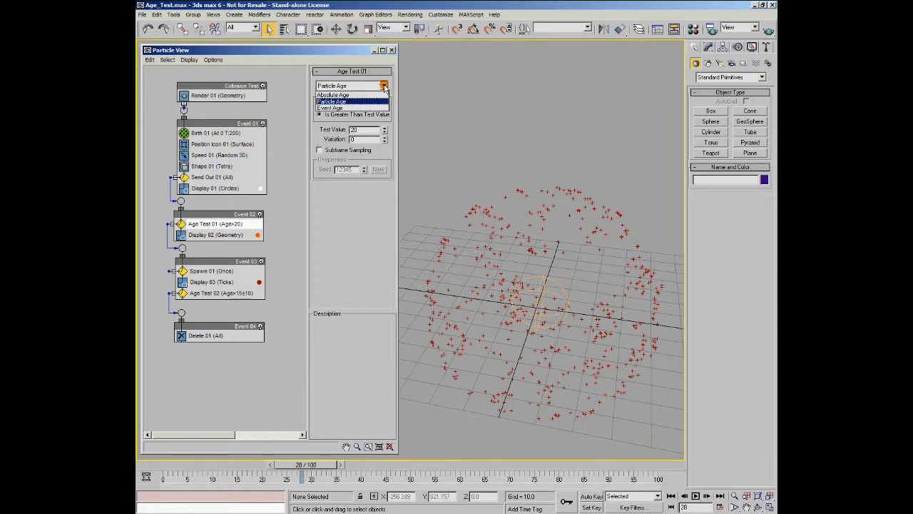
pyautogui.click(348, 95)
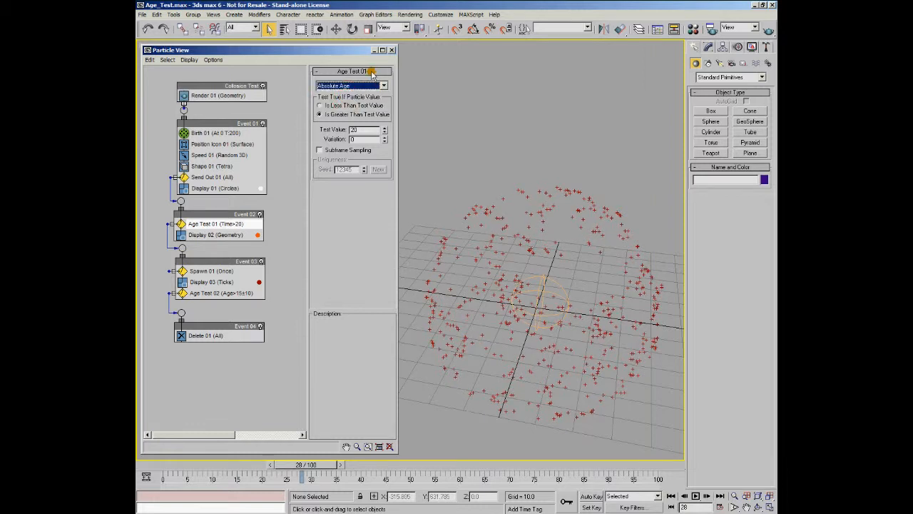
# - Move Event 03 and its linked Event 04 down to make room below Event 02
pyautogui.click(214, 271)
pyautogui.moveTo(212, 262); pyautogui.dragTo(215, 278)
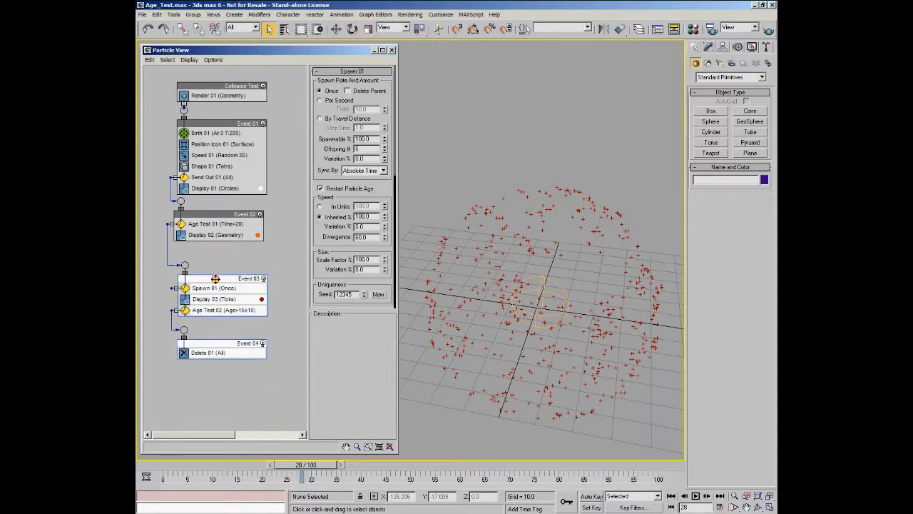
pyautogui.click(281, 266)
# - Add an Age Test from the depot to Event 01 below Send Out 01, and turn Send Out 01 off
pyautogui.click(189, 59)
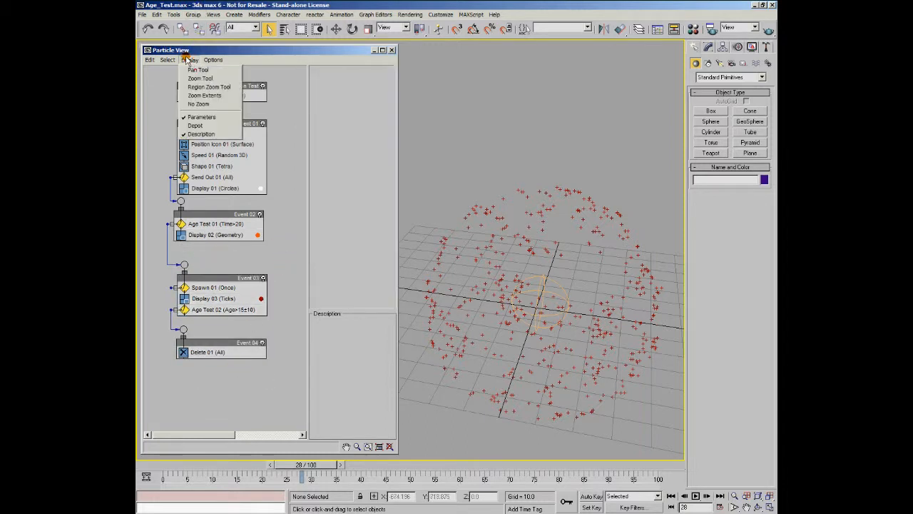
pyautogui.click(195, 126)
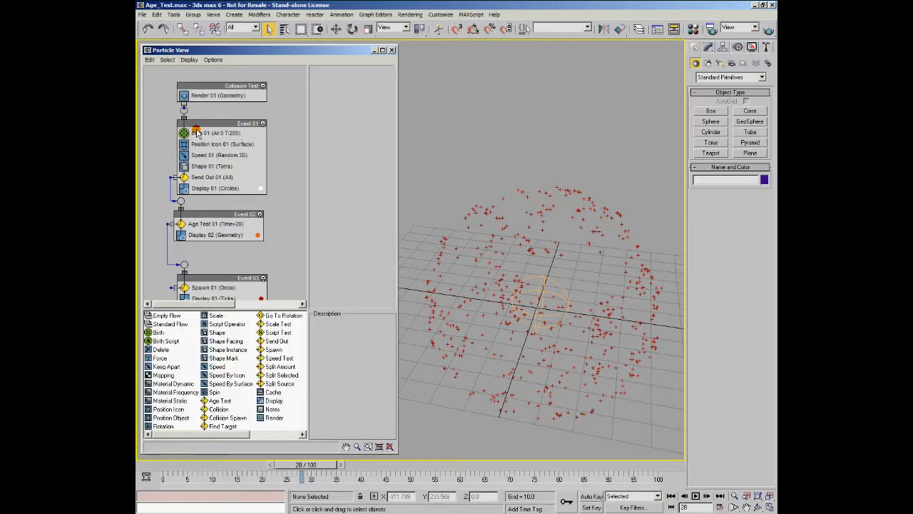
pyautogui.moveTo(221, 401)
pyautogui.mouseDown()
pyautogui.moveTo(230, 376)
pyautogui.moveTo(222, 186)
pyautogui.mouseUp()
pyautogui.click(185, 177)
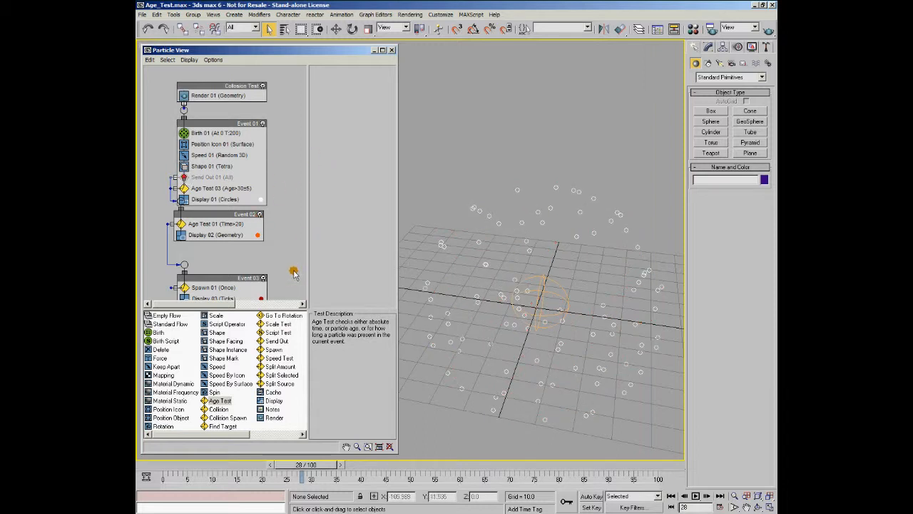
# - Move Event 02 down and wire Age Test 03 to it, with the test's output shifted to the right side of Event 01
pyautogui.moveTo(204, 187); pyautogui.dragTo(267, 187)
pyautogui.moveTo(241, 218); pyautogui.dragTo(244, 234)
pyautogui.moveTo(274, 188); pyautogui.dragTo(184, 215)
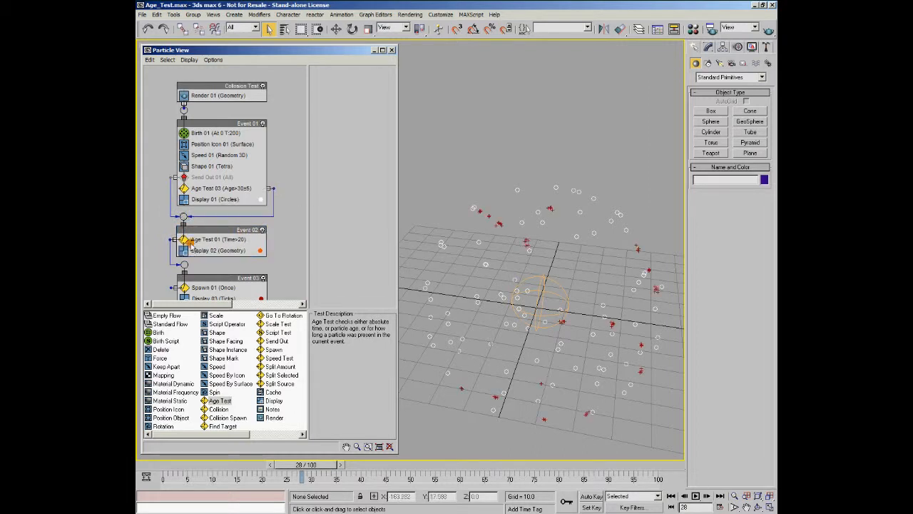
# - Delete the wire between Send Out 01 and Event 02, and hide the depot
pyautogui.click(170, 209)
pyautogui.click(189, 60)
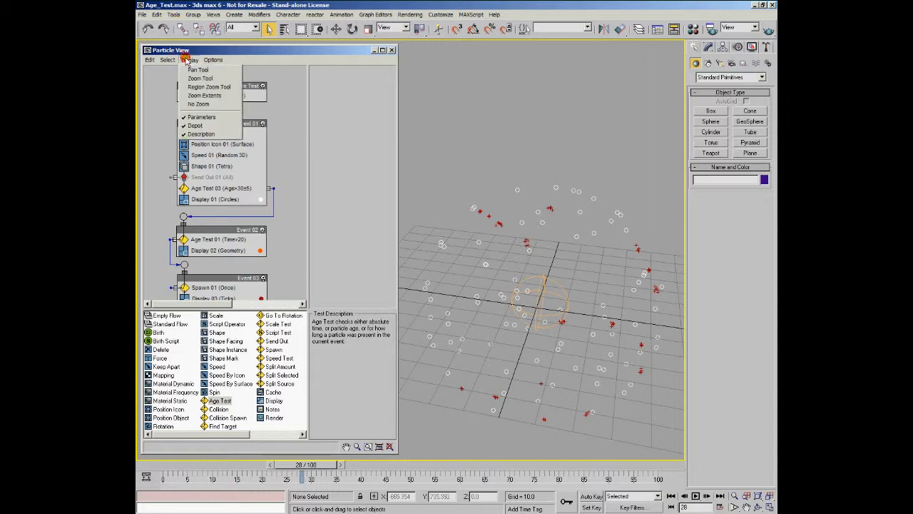
pyautogui.click(196, 126)
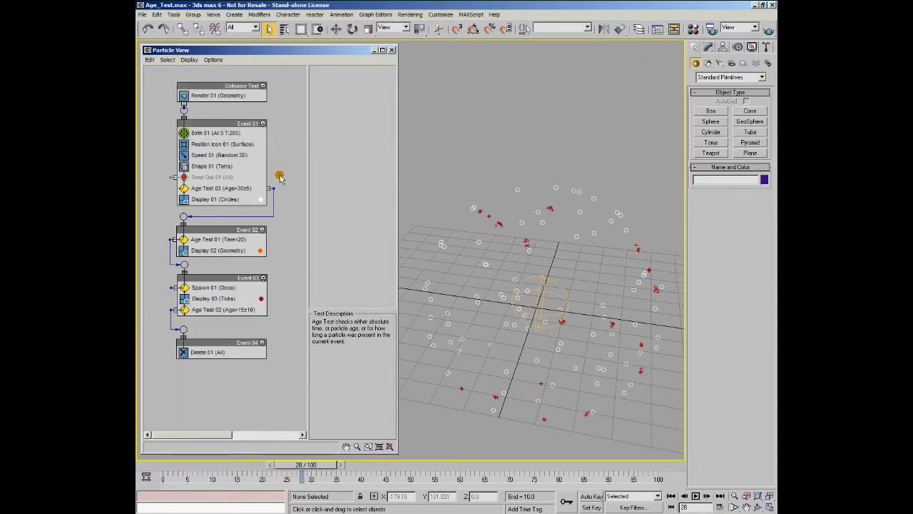
# - Set Age Test 03 to Absolute Age with a test value of 10, variation 0 and subframe sampling off
pyautogui.click(214, 186)
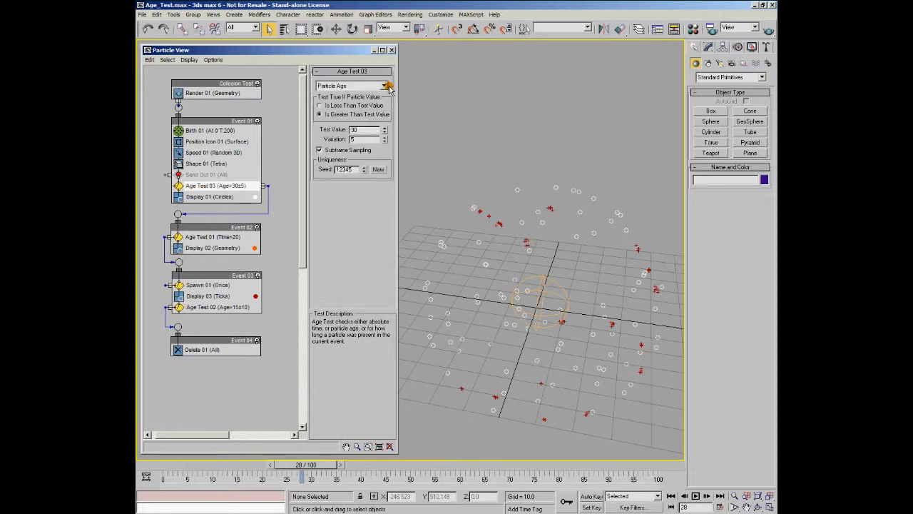
pyautogui.click(384, 85)
pyautogui.click(371, 93)
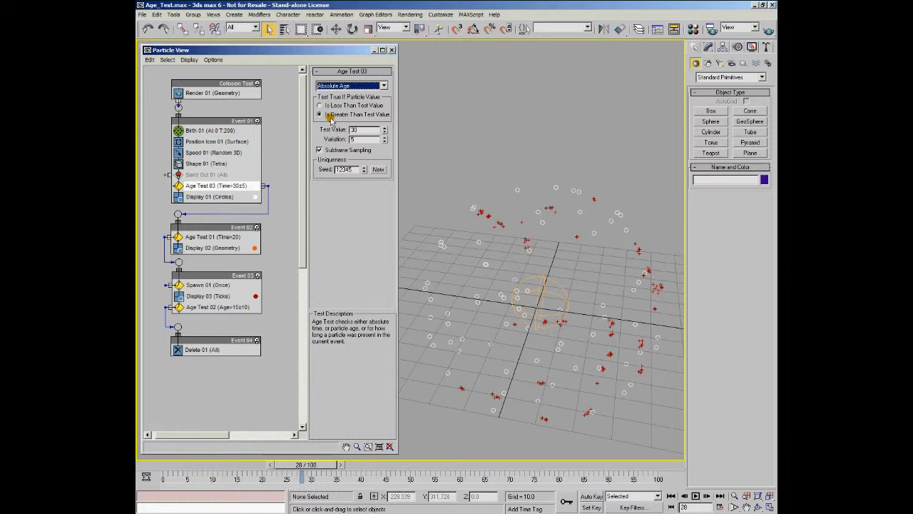
pyautogui.click(319, 151)
pyautogui.rightClick(384, 142)
pyautogui.doubleClick(359, 129)
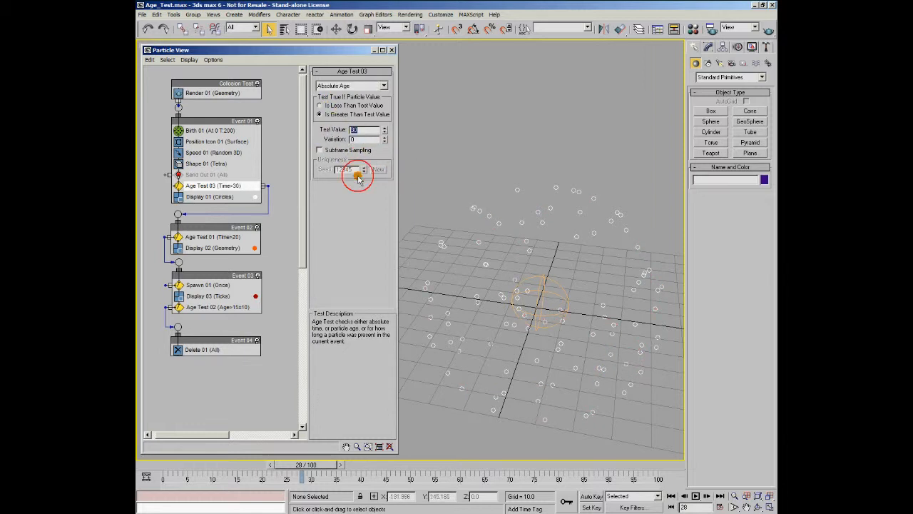
pyautogui.write('10')
pyautogui.press('Return')
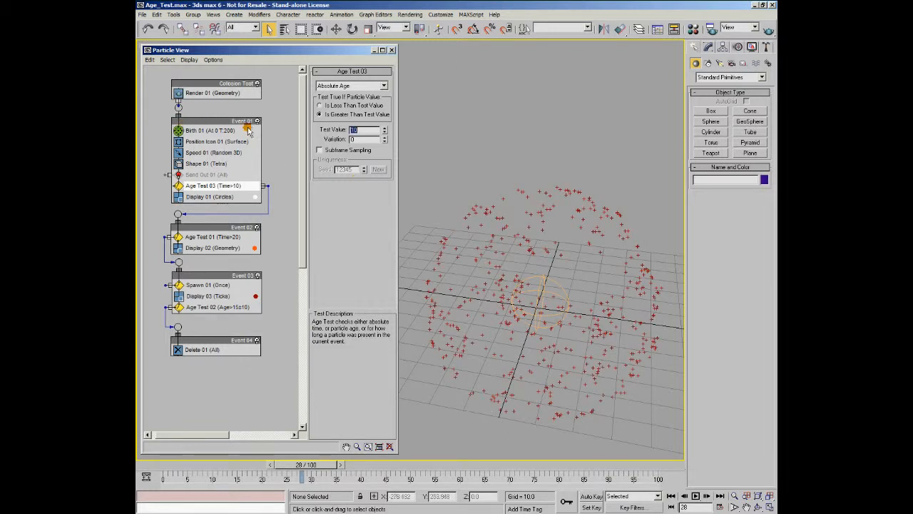
# - Set Age Test 01's test value to 15, keeping Absolute Age as its test type
pyautogui.click(208, 237)
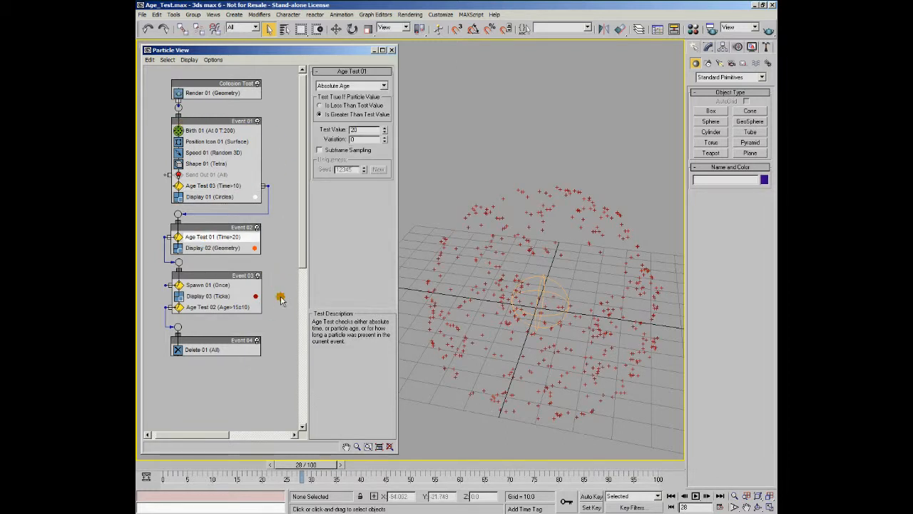
pyautogui.click(385, 86)
pyautogui.click(355, 95)
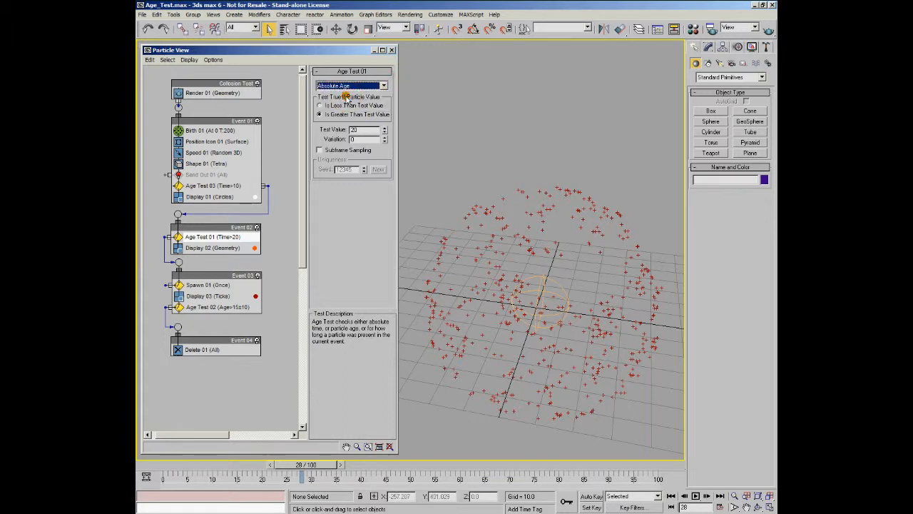
pyautogui.moveTo(368, 130); pyautogui.dragTo(314, 134)
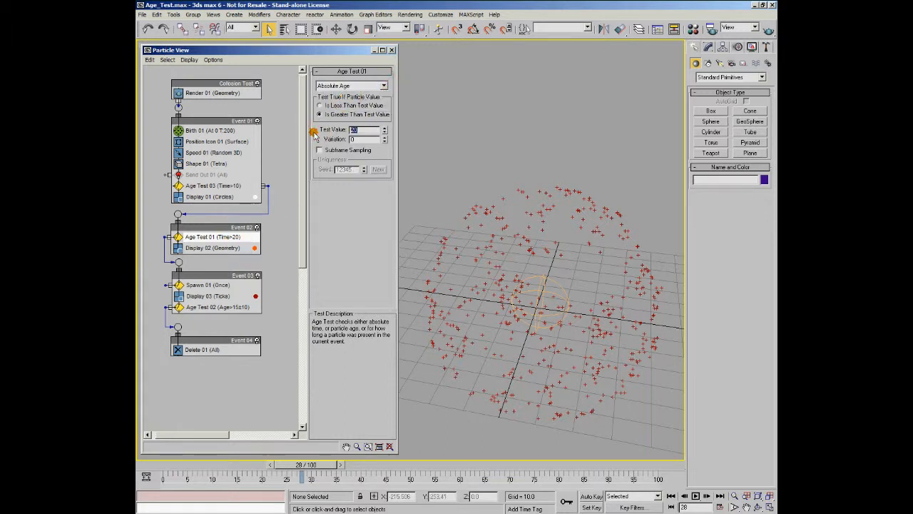
pyautogui.press('Return')
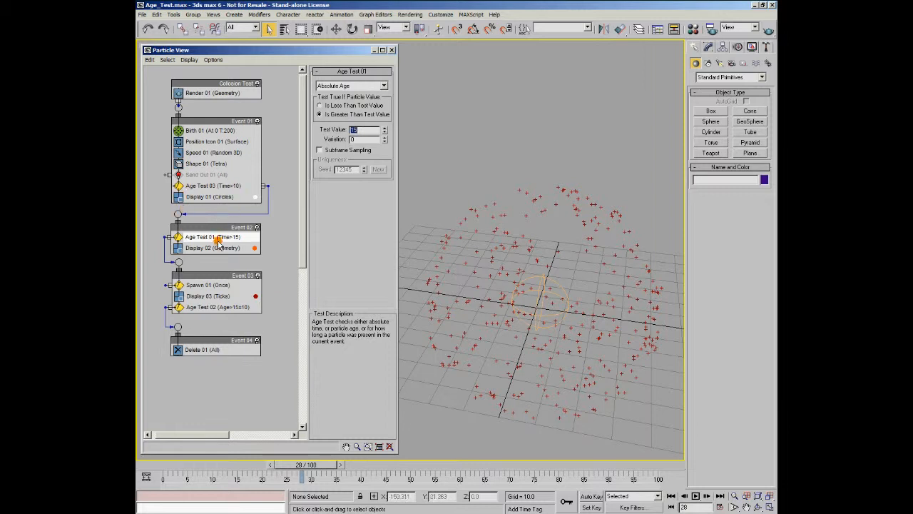
# - Replace Display 01 in Event 01 with a copy of Event 02's Display 02, and scrub the animation back to frame 0
pyautogui.moveTo(159, 467); pyautogui.dragTo(205, 478)
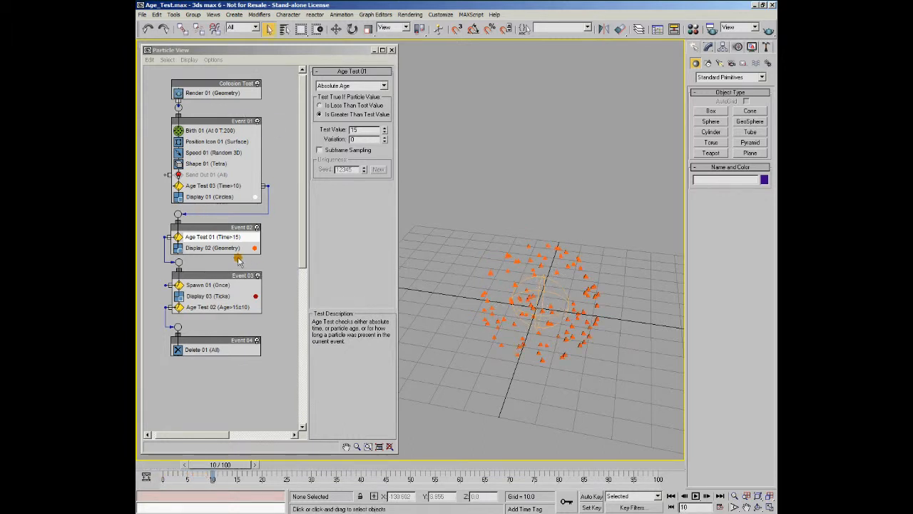
pyautogui.click(213, 198)
pyautogui.press('Delete')
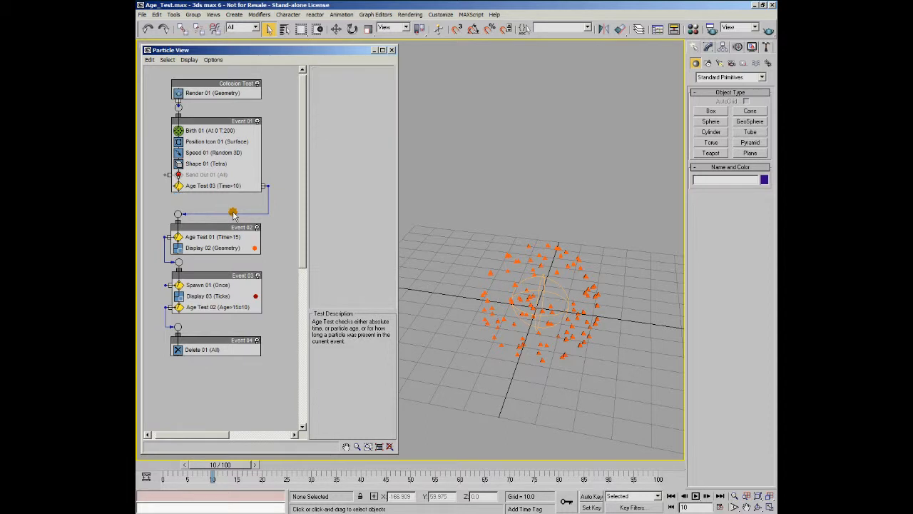
pyautogui.click(222, 248)
pyautogui.moveTo(227, 253)
pyautogui.mouseDown()
pyautogui.moveTo(230, 187)
pyautogui.moveTo(239, 187)
pyautogui.mouseUp()
pyautogui.click(241, 284)
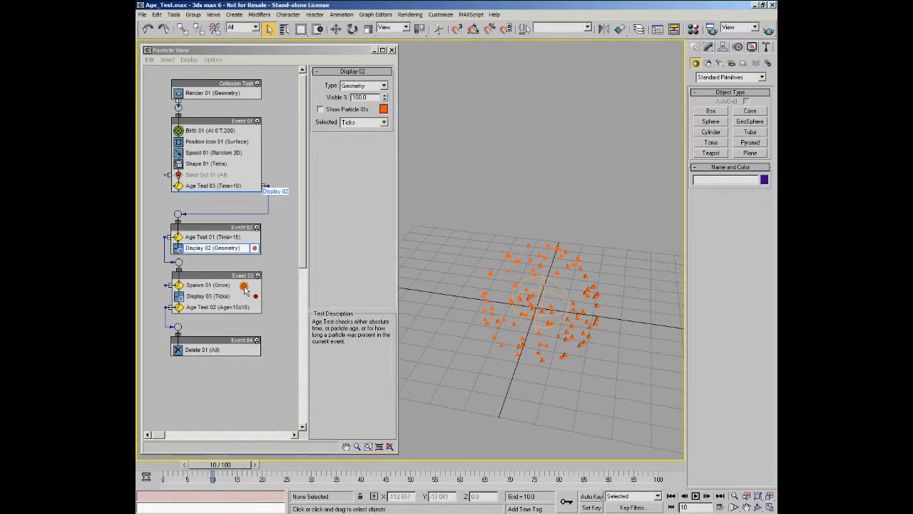
pyautogui.moveTo(214, 467); pyautogui.dragTo(162, 496)
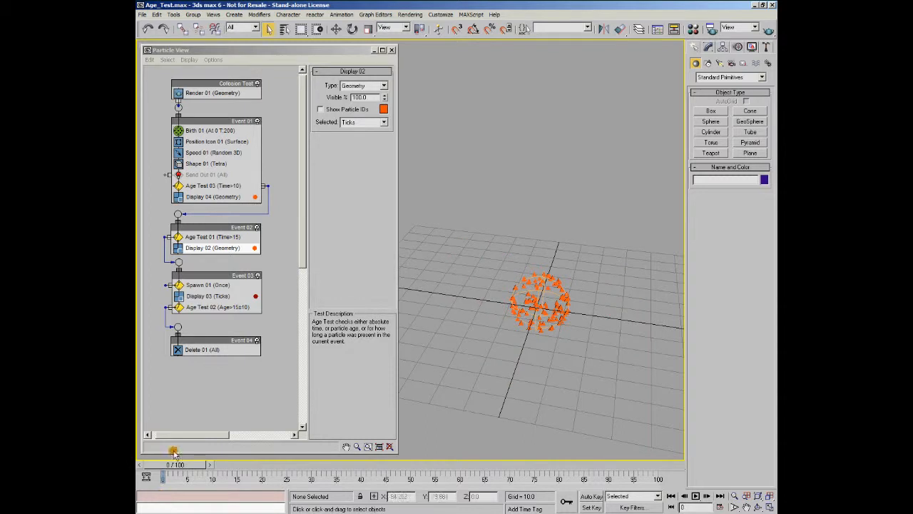
# - Switch Age Test 01 to Particle Age and, with Birth 01 selected for reference, scrub the animation from frame 0 to frame 25
pyautogui.click(225, 236)
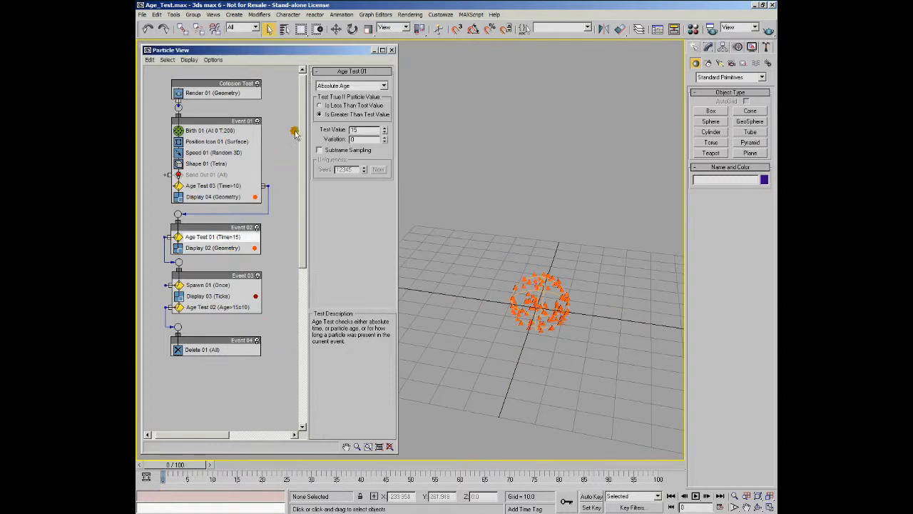
pyautogui.click(384, 86)
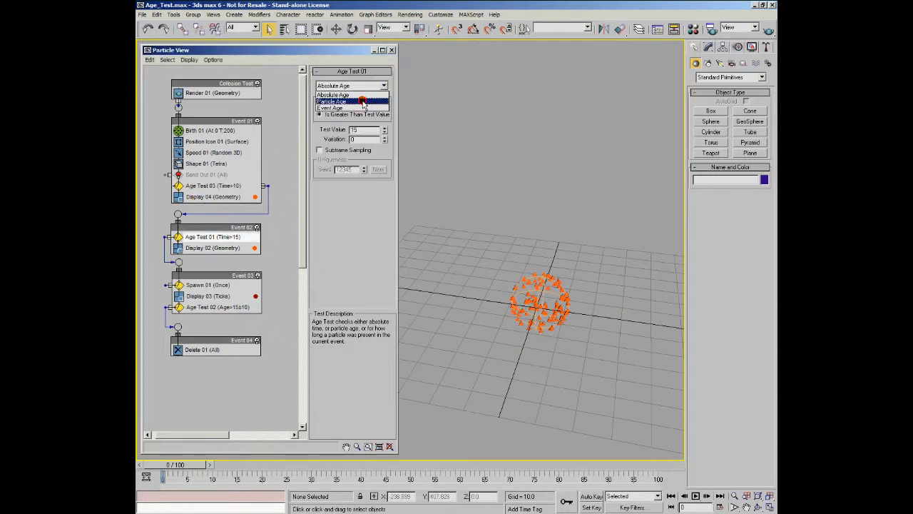
pyautogui.click(363, 101)
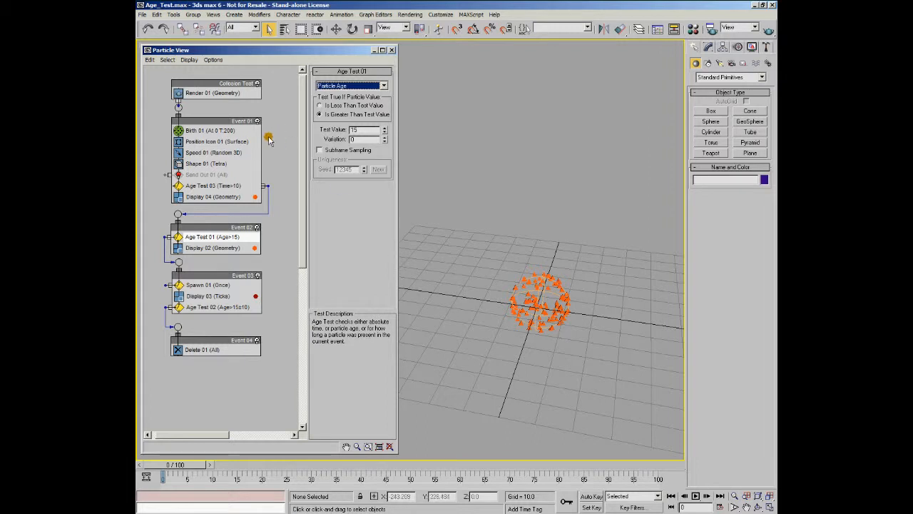
pyautogui.click(226, 132)
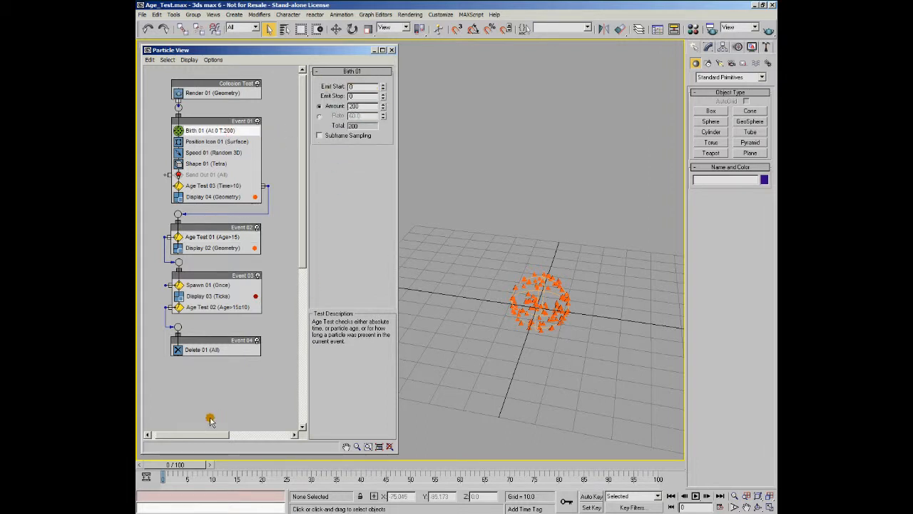
pyautogui.click(163, 469)
pyautogui.moveTo(164, 469); pyautogui.dragTo(285, 494)
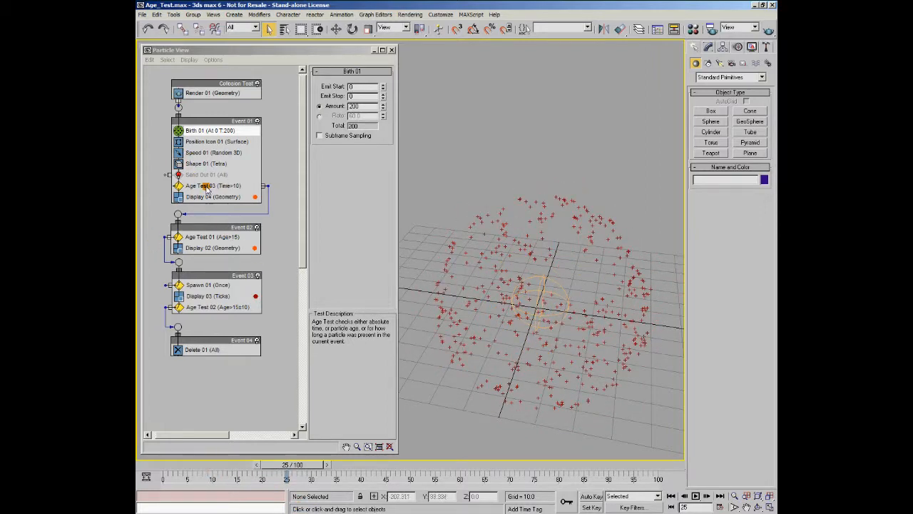
# - Set Age Test 01's test type to Event Age and scrub through the animation, returning to frame 1
pyautogui.click(207, 238)
pyautogui.click(382, 85)
pyautogui.click(354, 108)
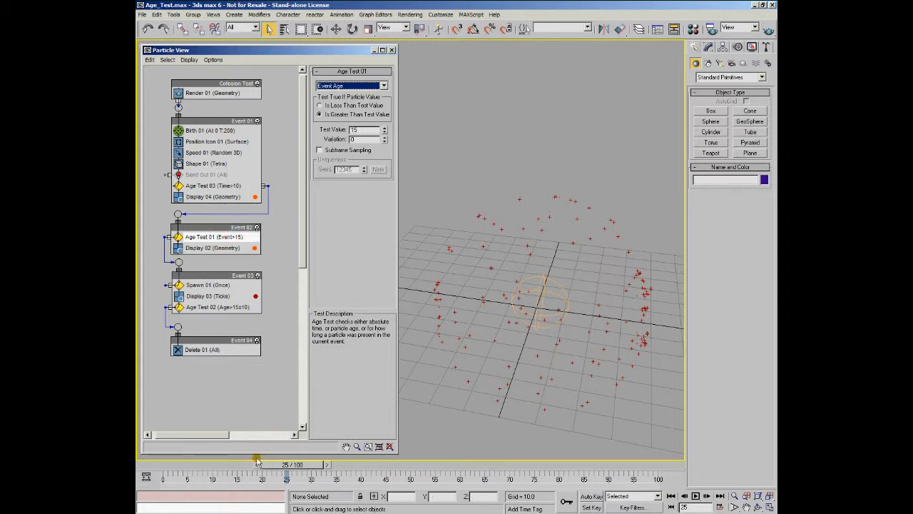
pyautogui.moveTo(226, 469)
pyautogui.mouseDown()
pyautogui.moveTo(156, 474)
pyautogui.moveTo(231, 478)
pyautogui.mouseUp()
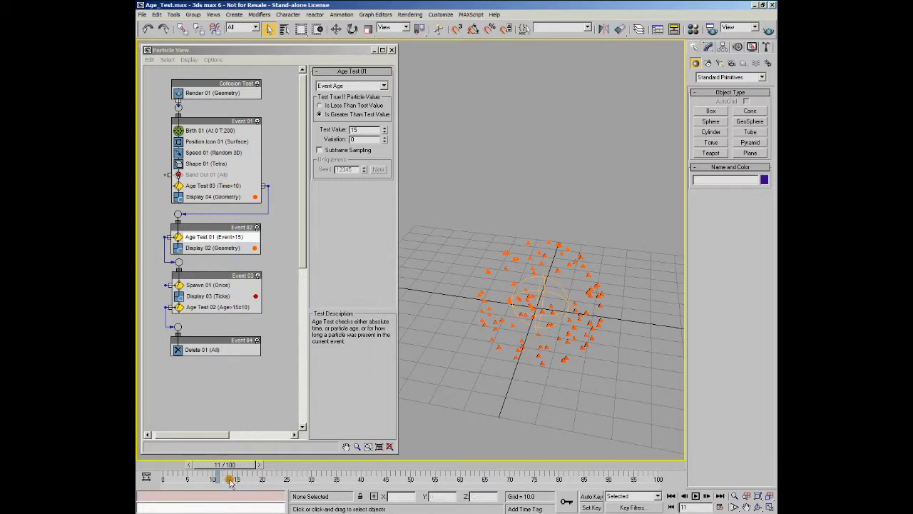
pyautogui.moveTo(221, 470); pyautogui.dragTo(171, 476)
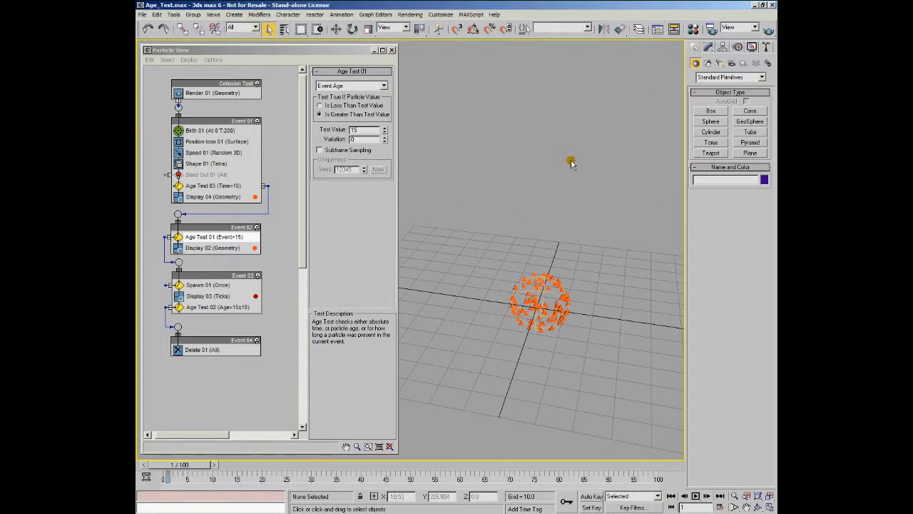